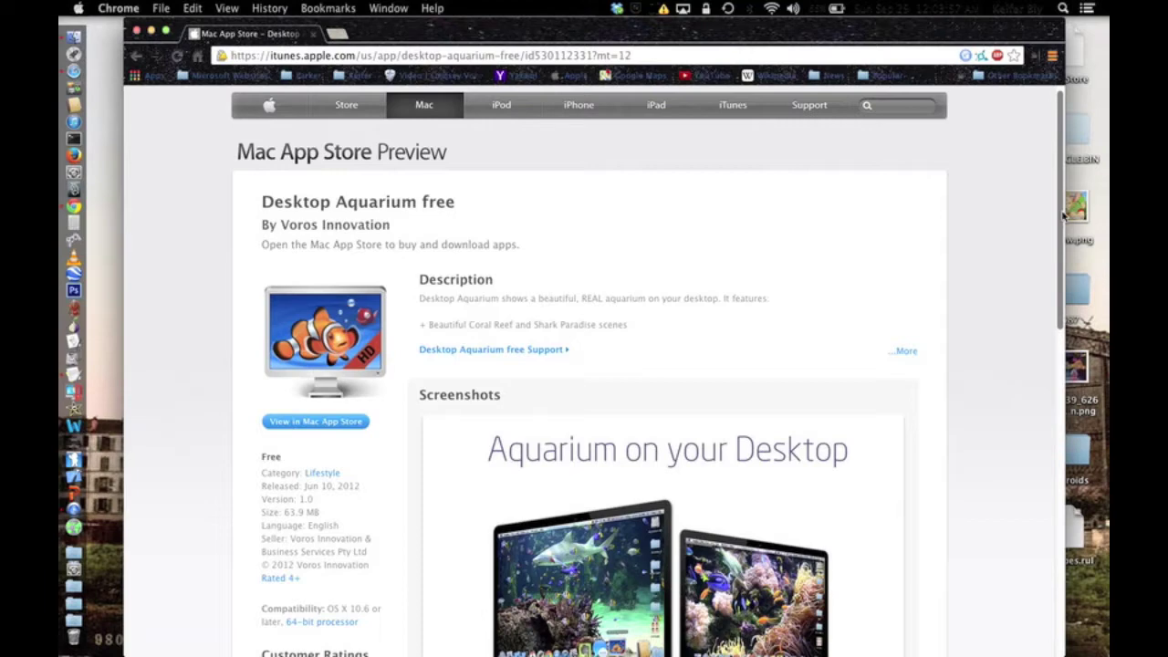
Open the Desktop Aquarium free listing in the Mac App Store, letting Chrome launch the App Store
drag(1064, 215, 1080, 414)
scroll(672, 370, down, 2)
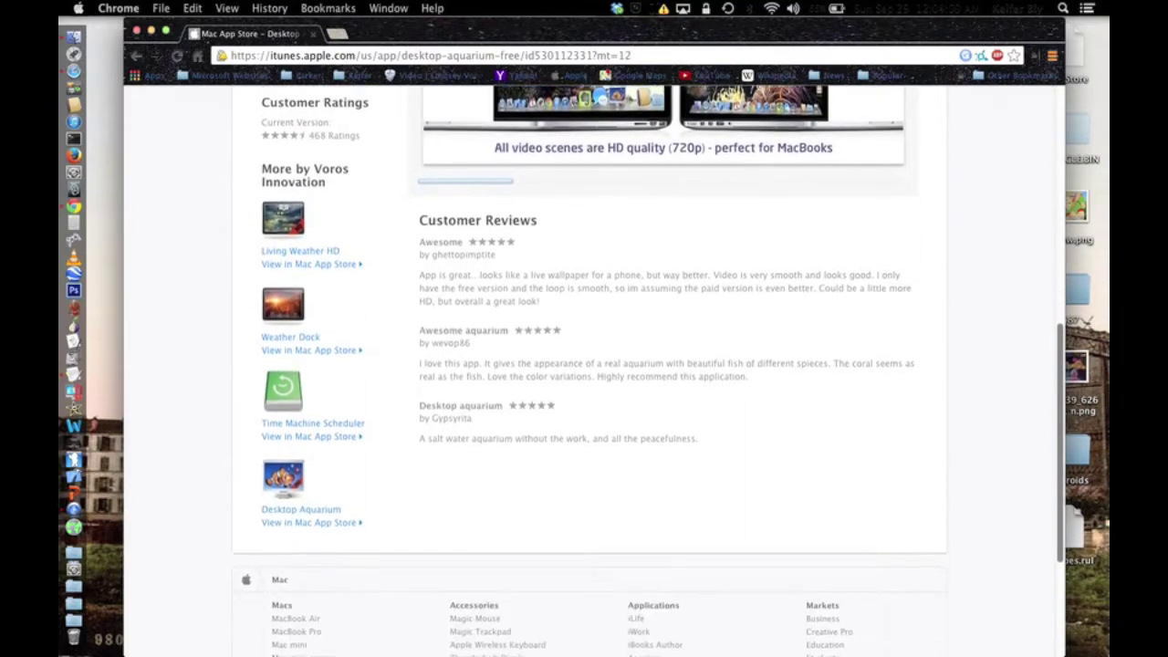
scroll(597, 316, up, 12)
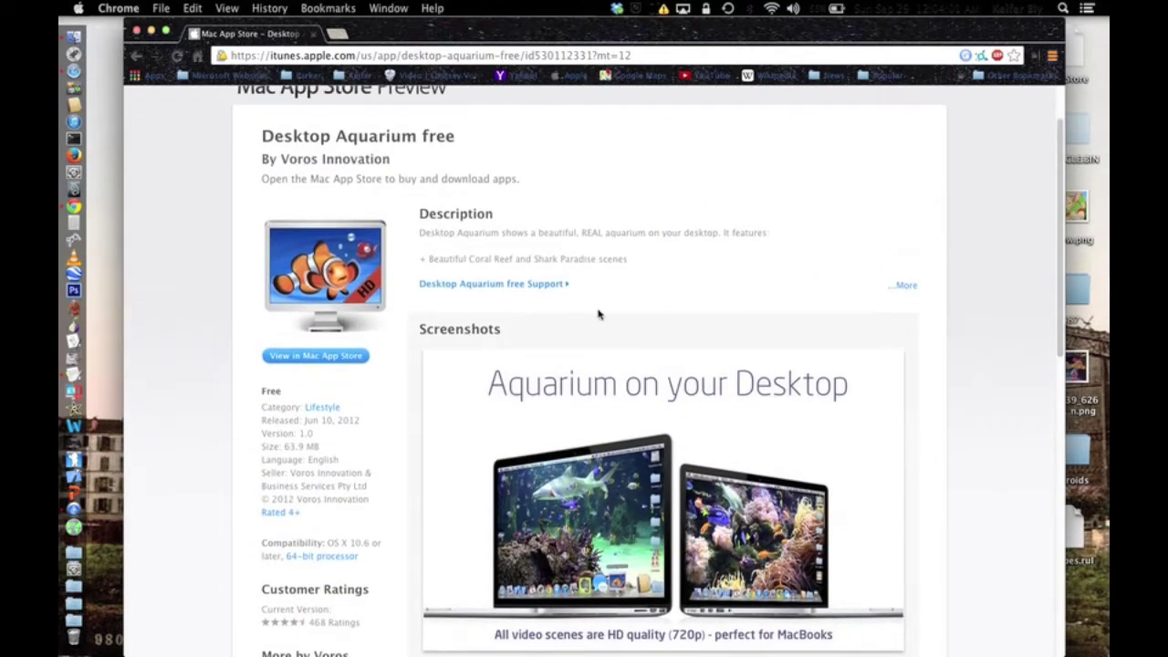
click(336, 364)
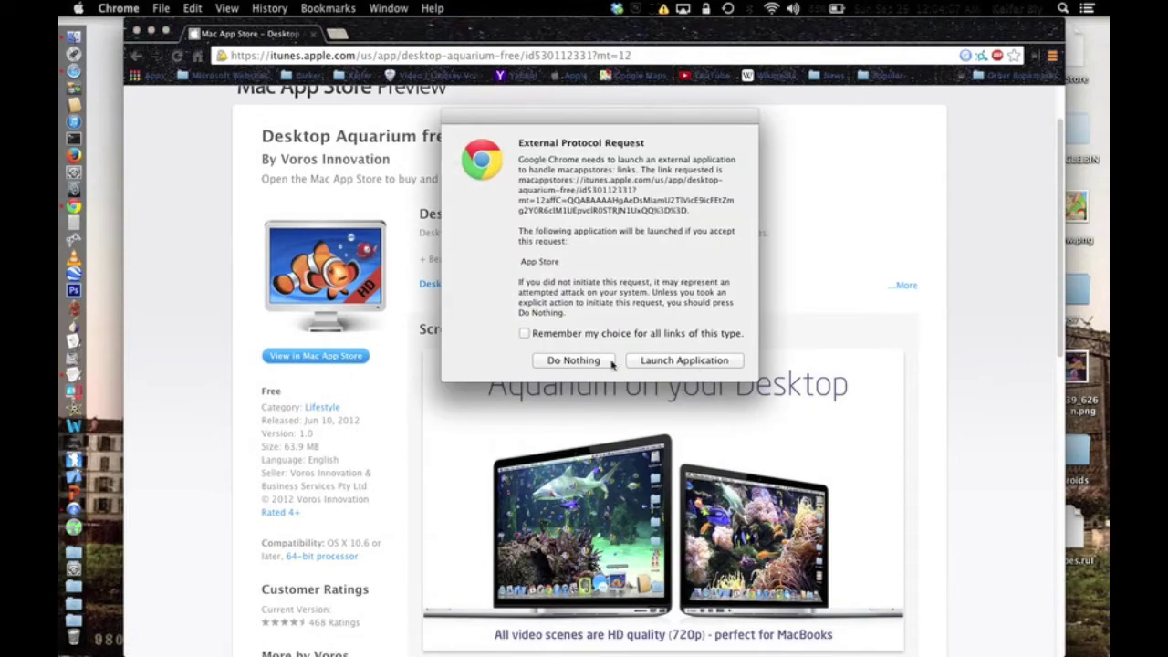
click(608, 361)
click(342, 359)
click(704, 361)
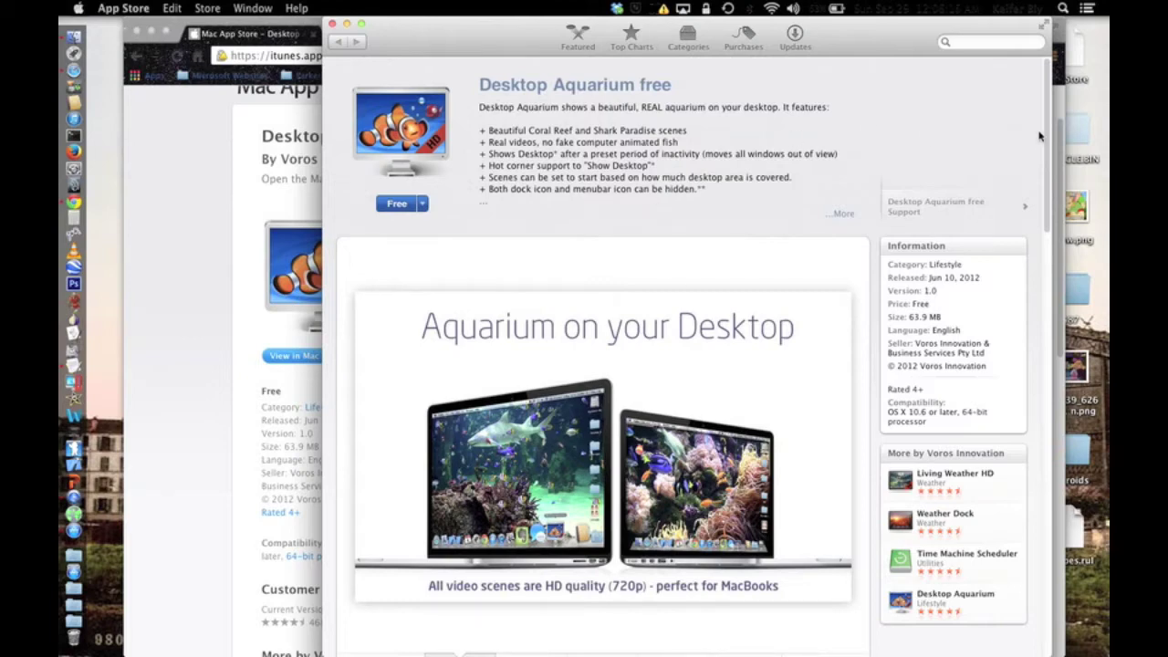
Get and install Desktop Aquarium free, signing in with the Apple ID password
scroll(1044, 137, down, 1)
drag(1043, 137, 1076, 123)
click(398, 205)
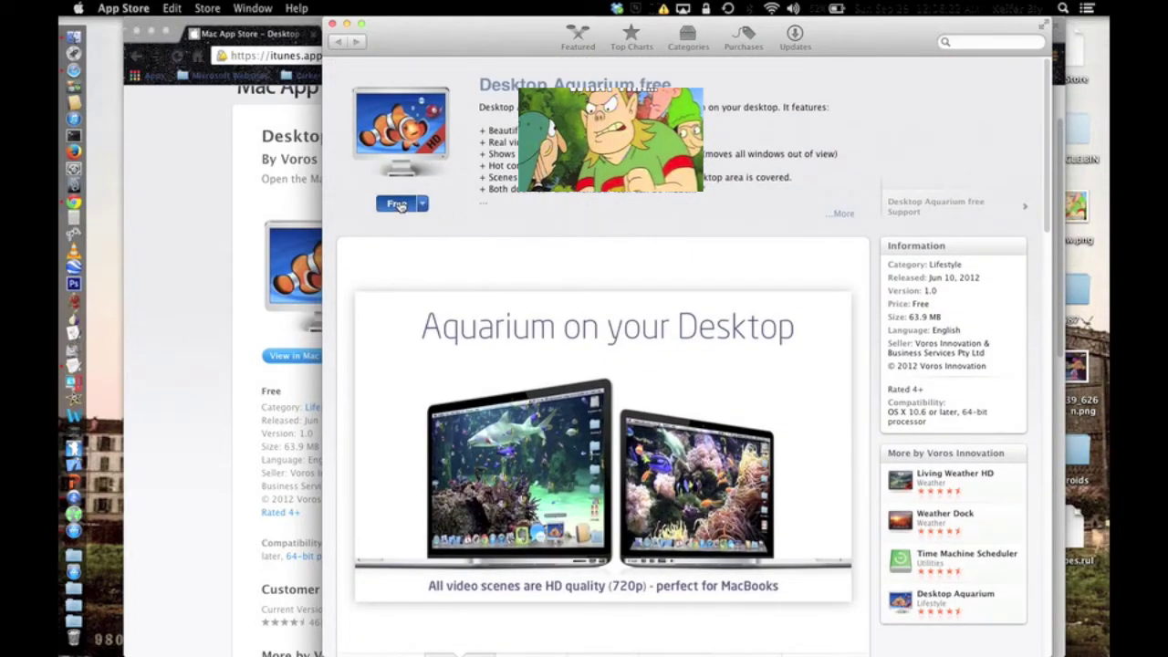
click(398, 204)
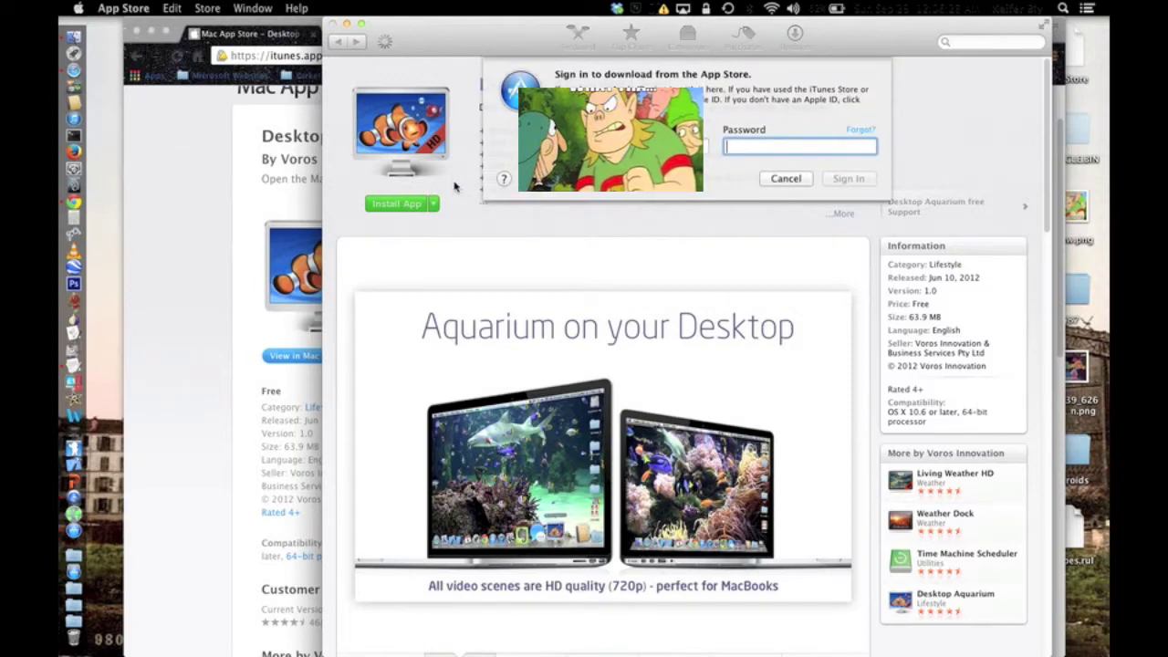
text(a)
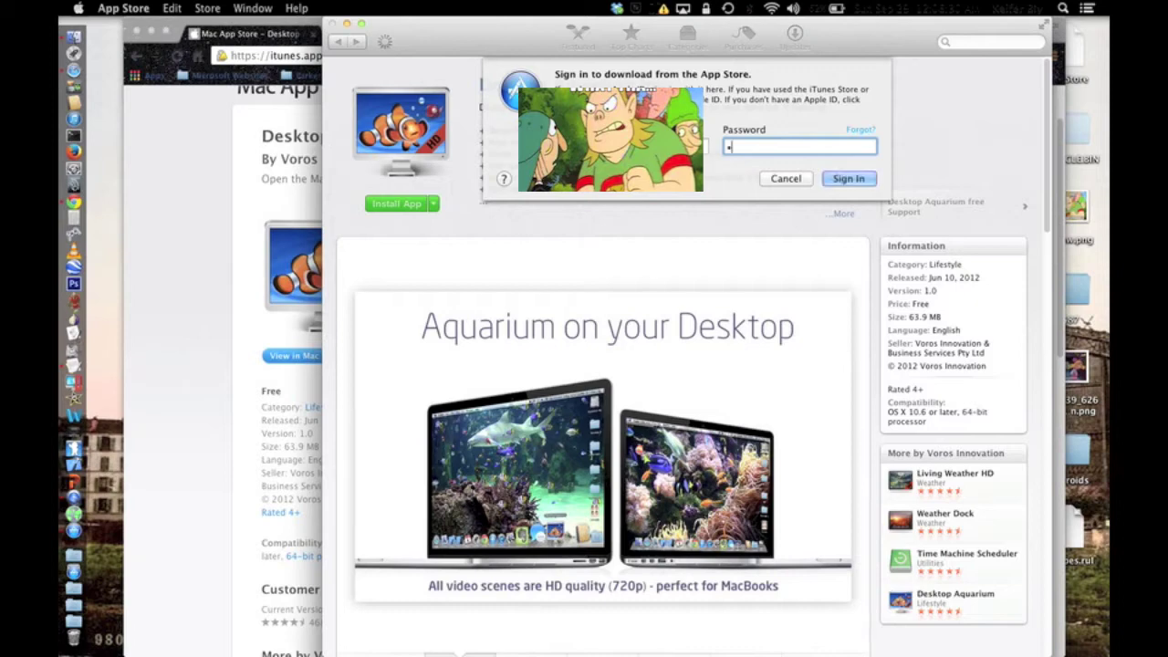
text(••••••••••••)
key(Return)
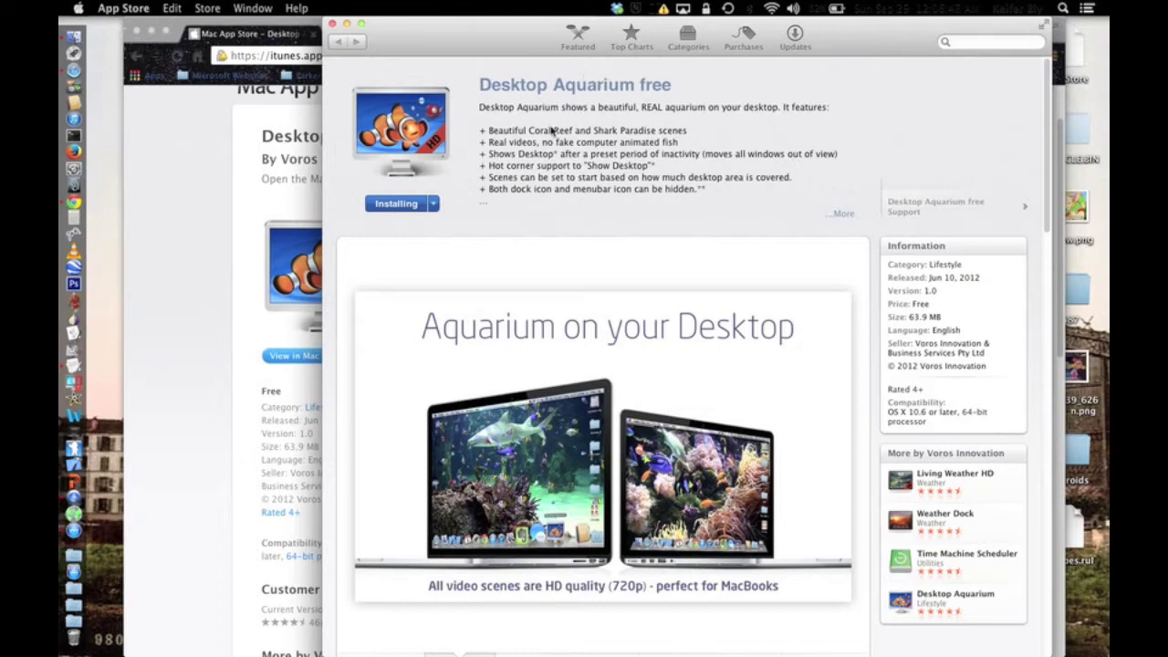
Show the Purchases list to follow the Desktop Aquarium free download
click(742, 35)
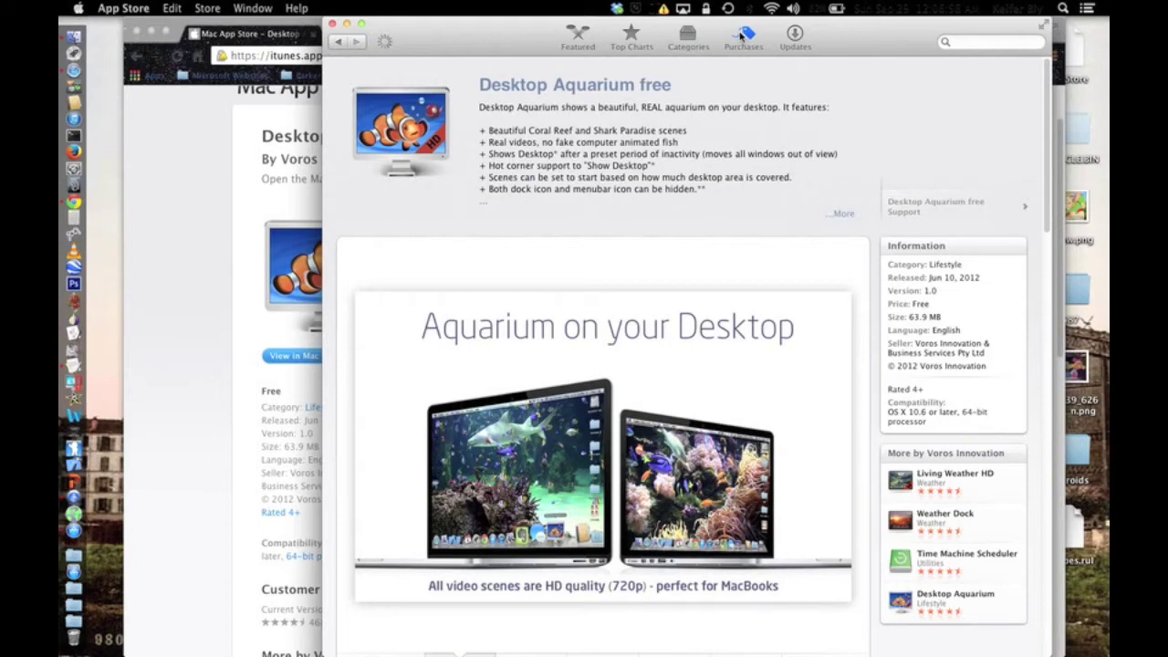
click(742, 36)
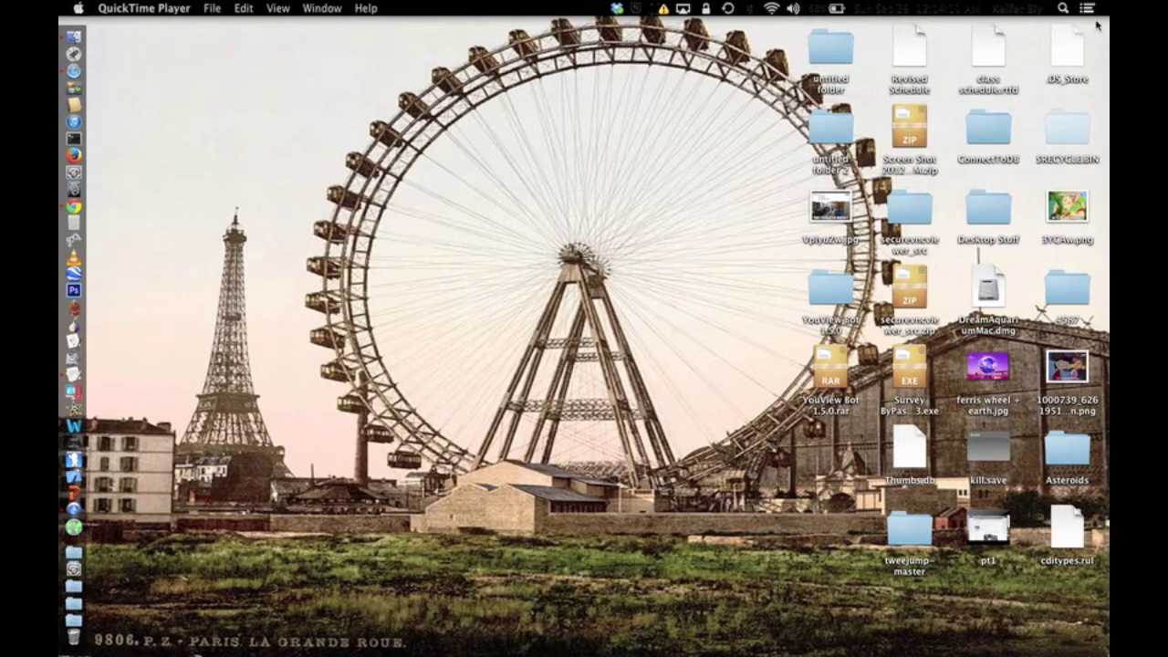
Search Spotlight for 'desktop aqu' and launch Desktop Aquarium free from Top Hit
click(1064, 8)
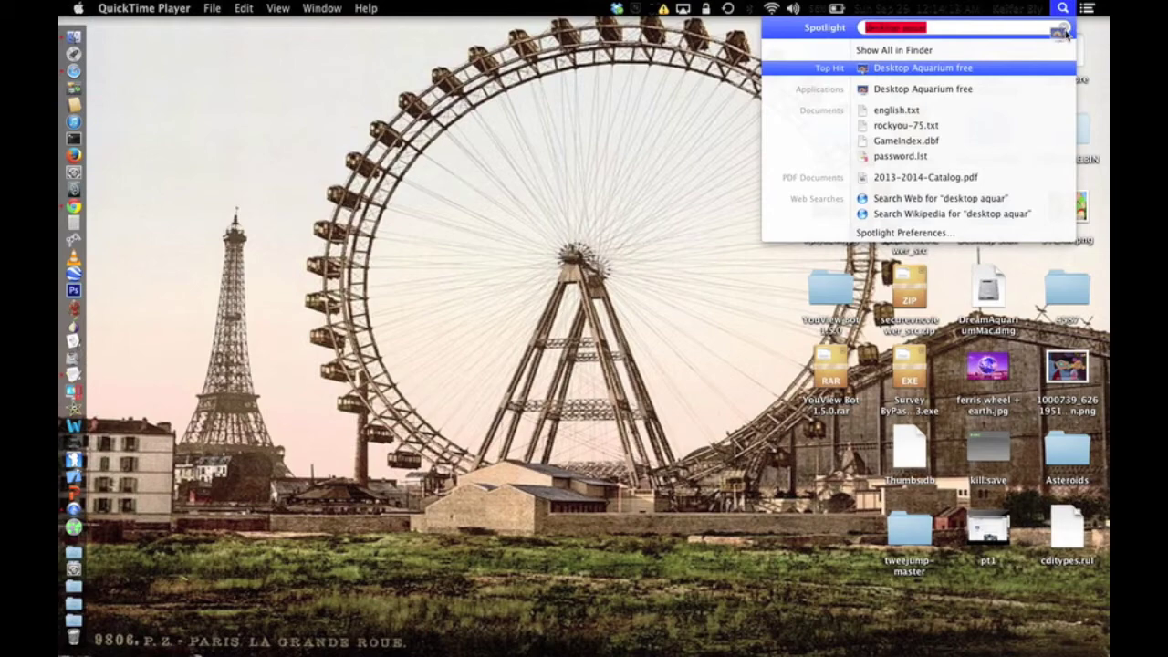
key(BackSpace)
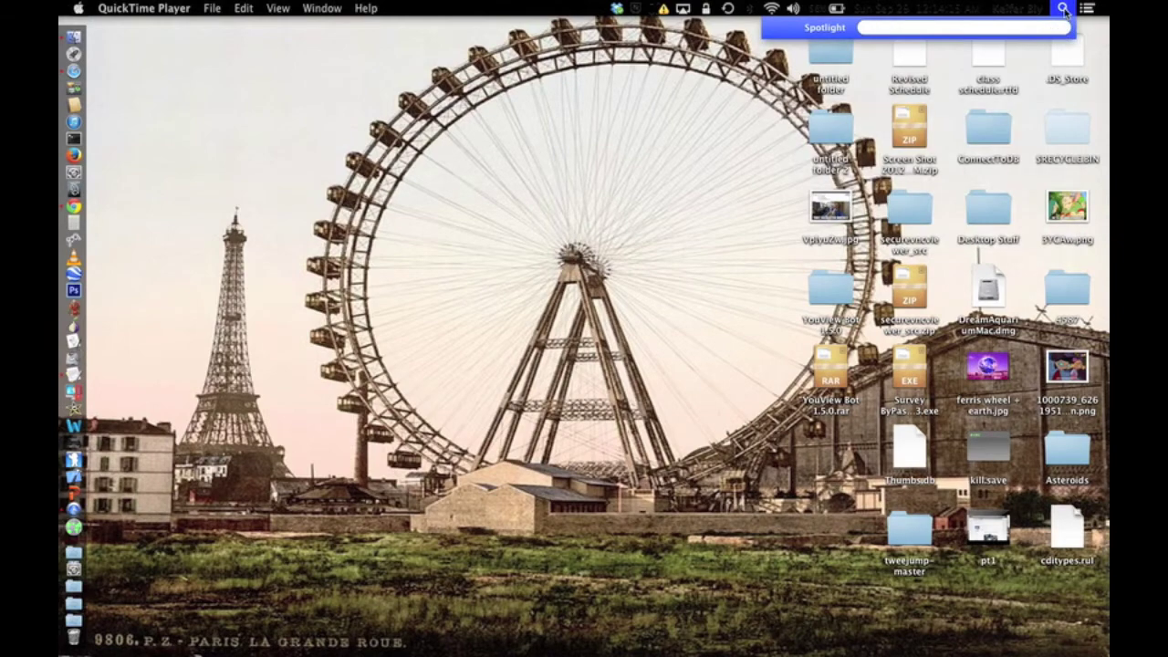
text(desk)
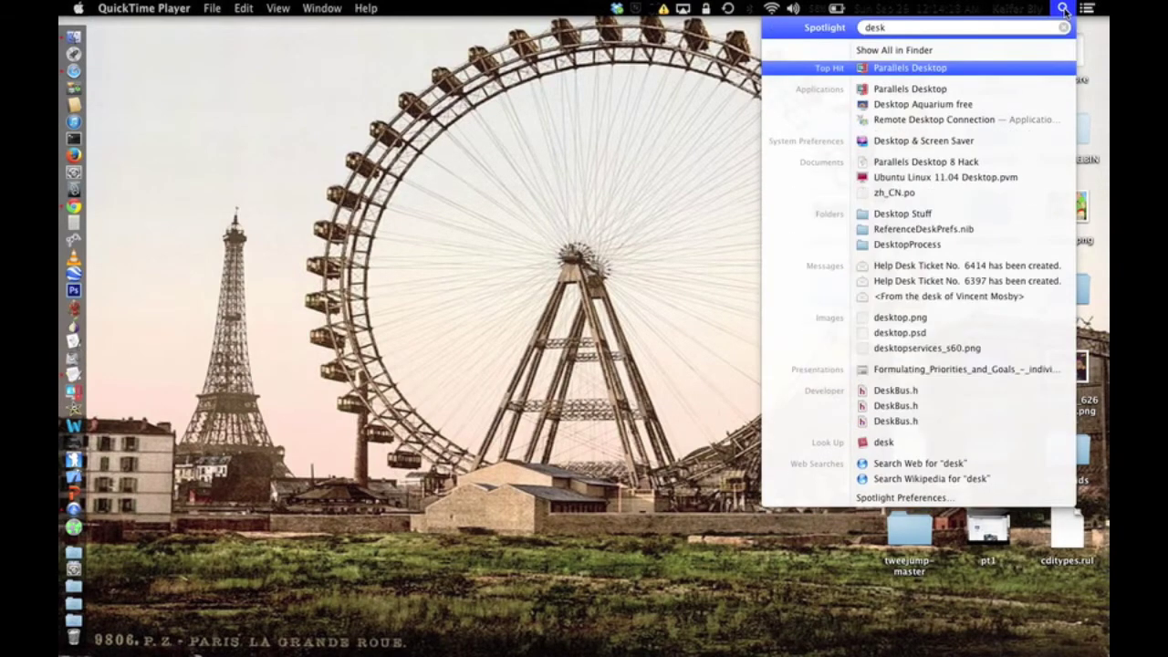
text(top aqu)
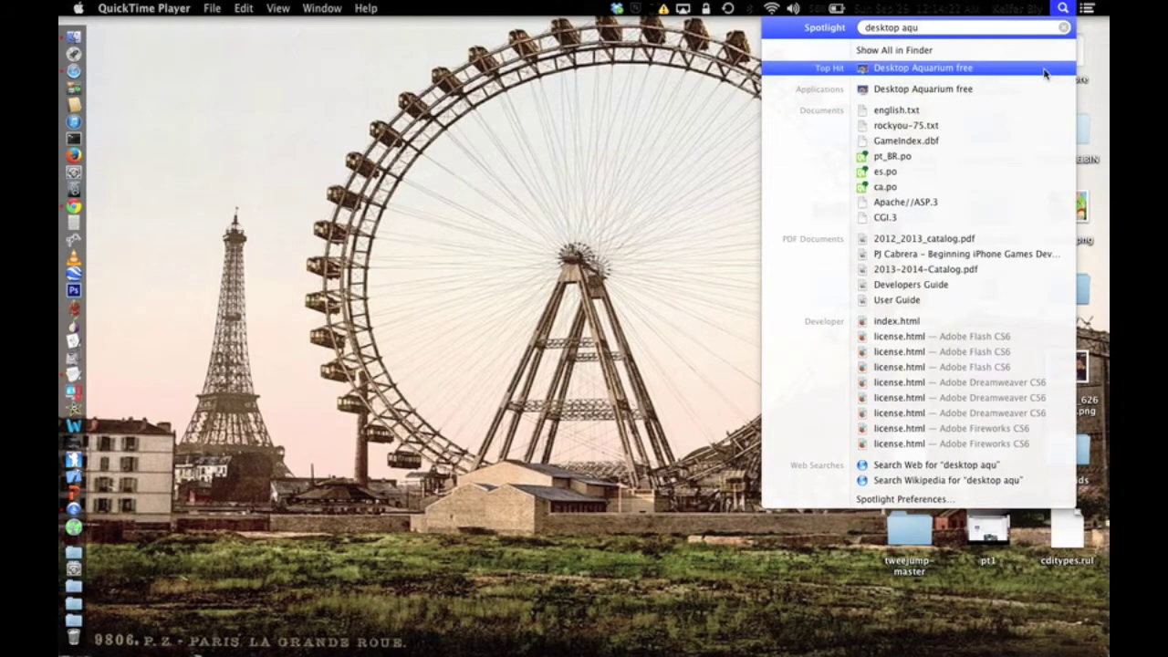
click(1045, 73)
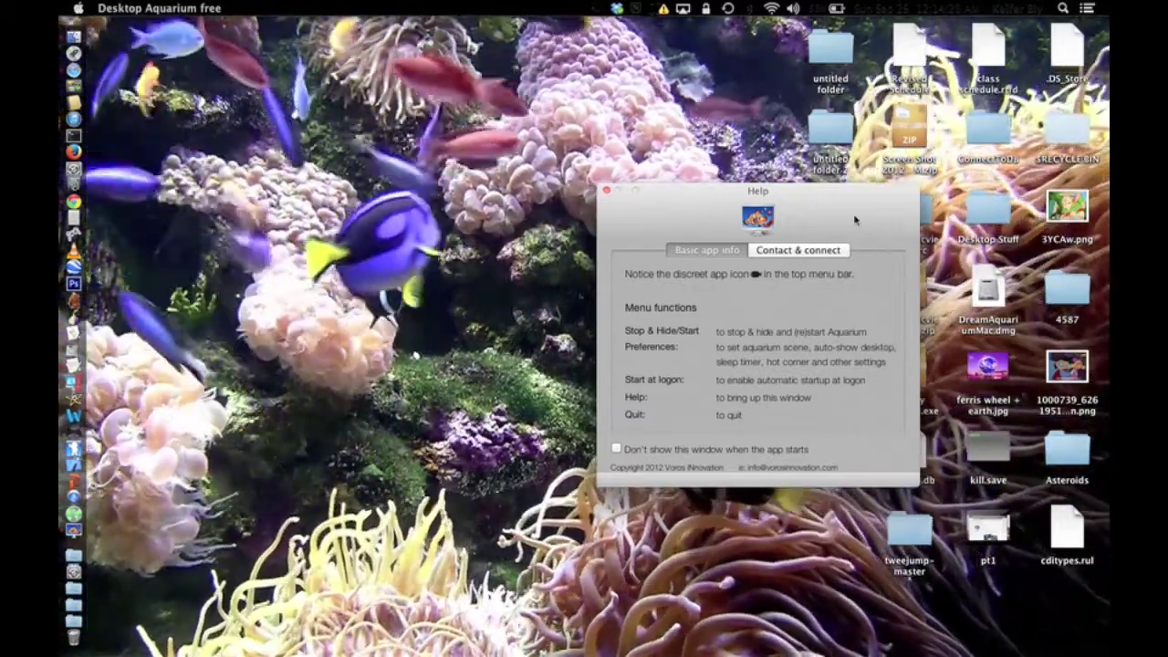
Move the Help window down to the bottom edge of the screen
drag(858, 219, 806, 656)
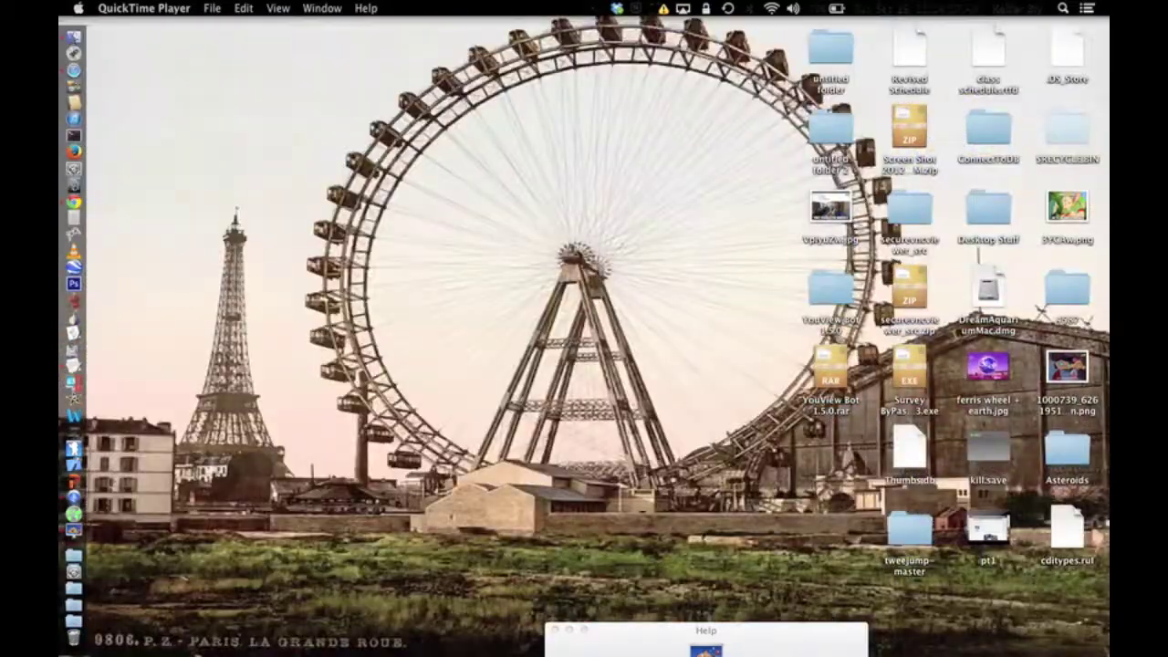
Choose Play from the menu-bar fish icon's menu, then choose Preferences…
click(598, 7)
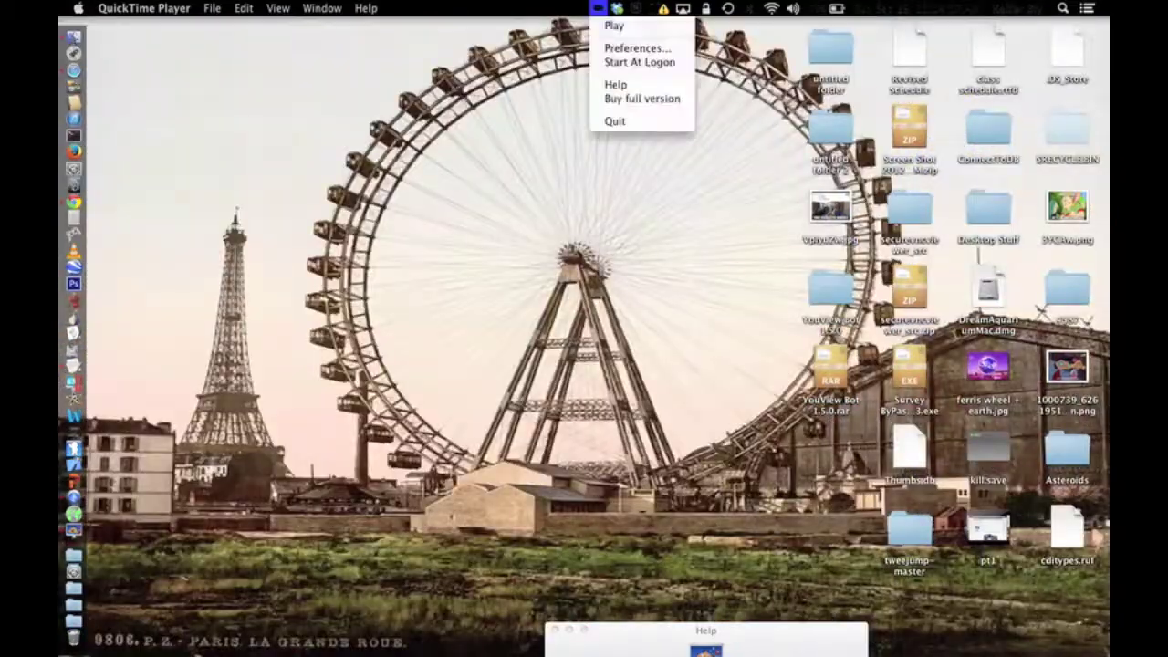
click(602, 8)
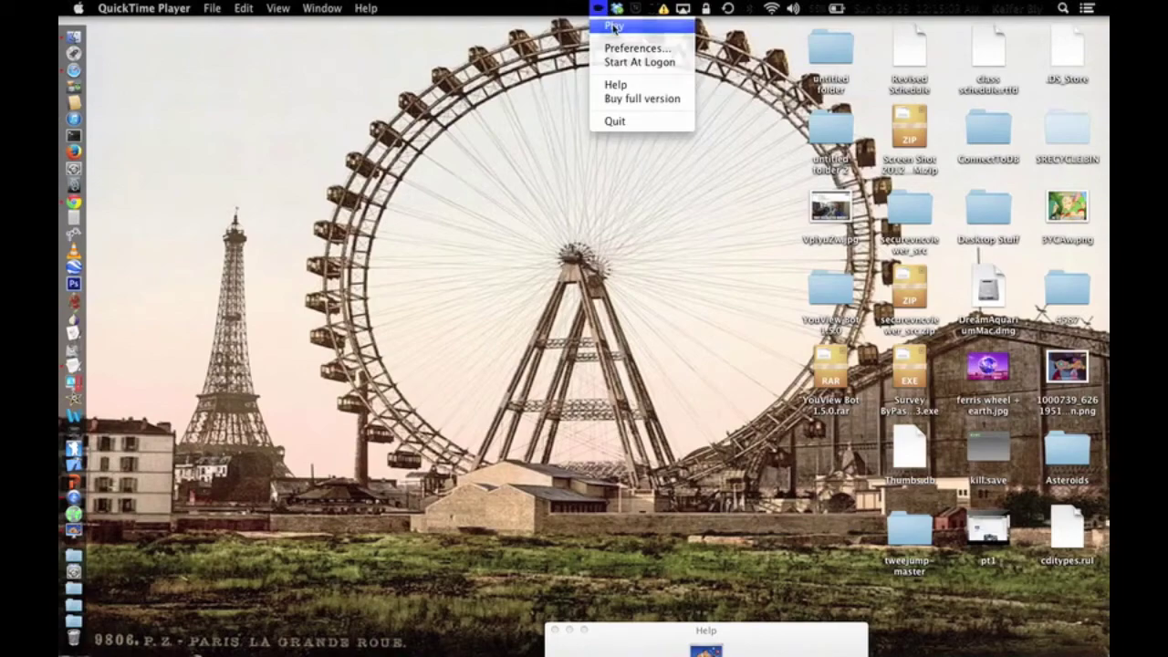
click(614, 27)
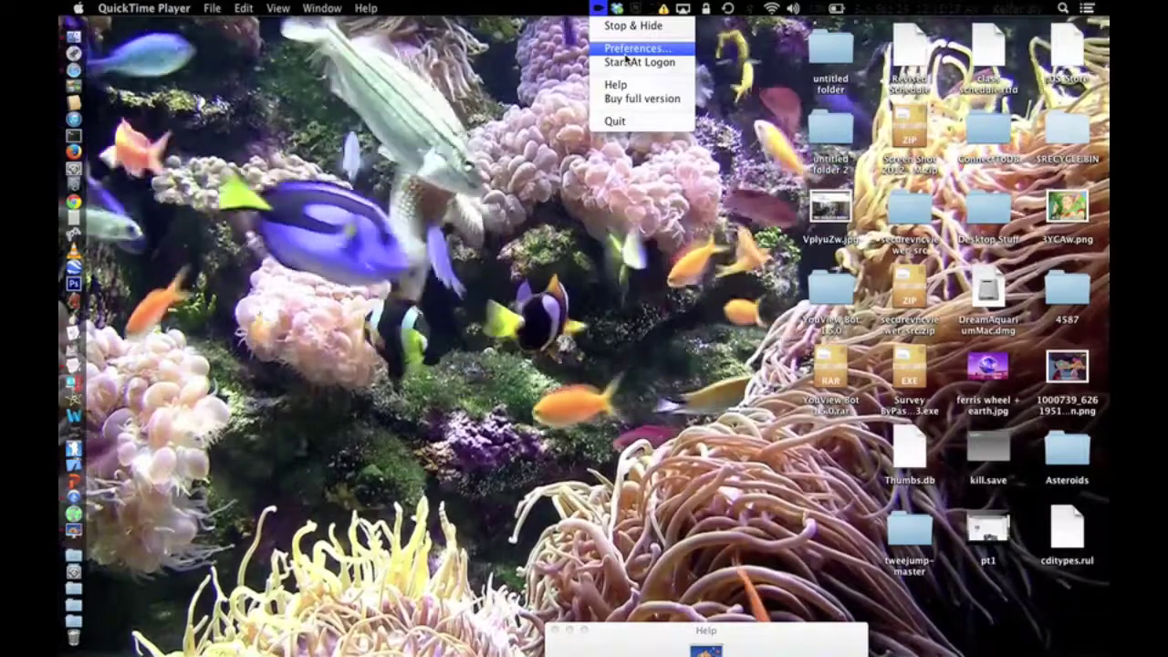
click(626, 49)
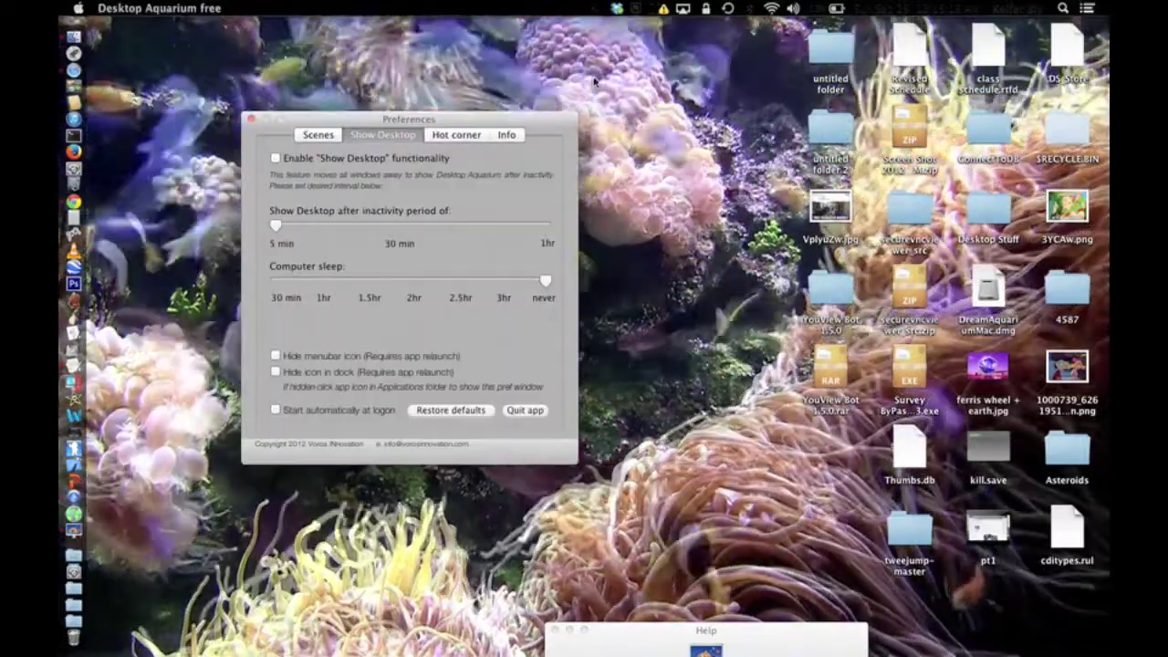
Set Computer sleep to 30 min, leave Show Desktop inactivity at 5 min, and view Hot corner settings
click(311, 137)
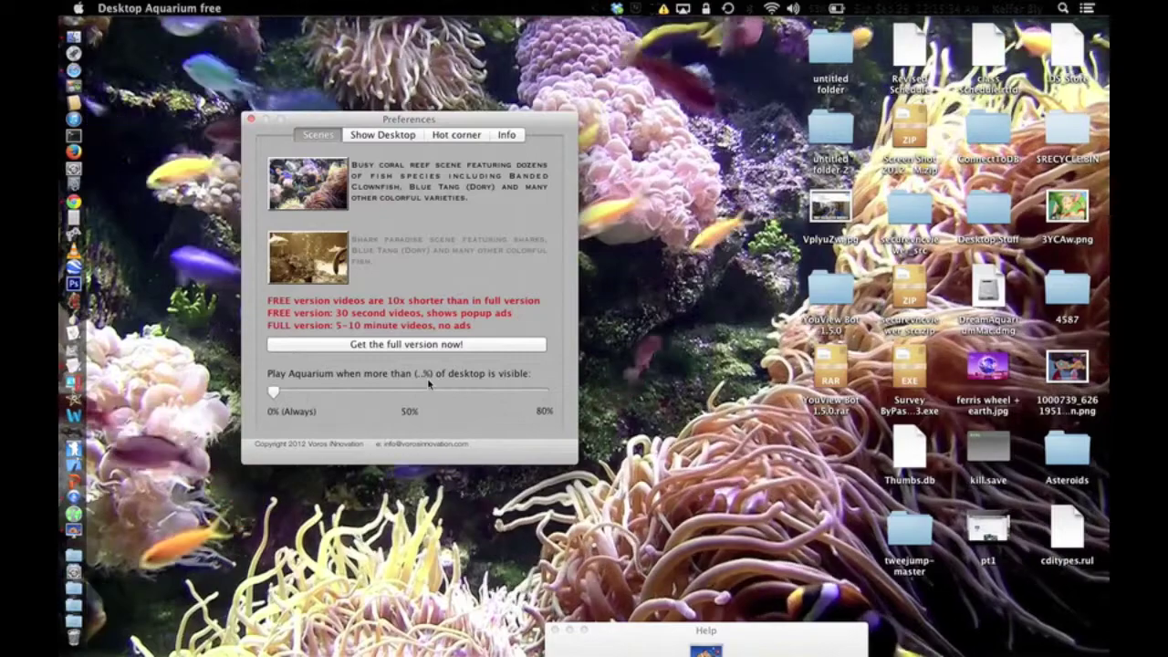
click(407, 136)
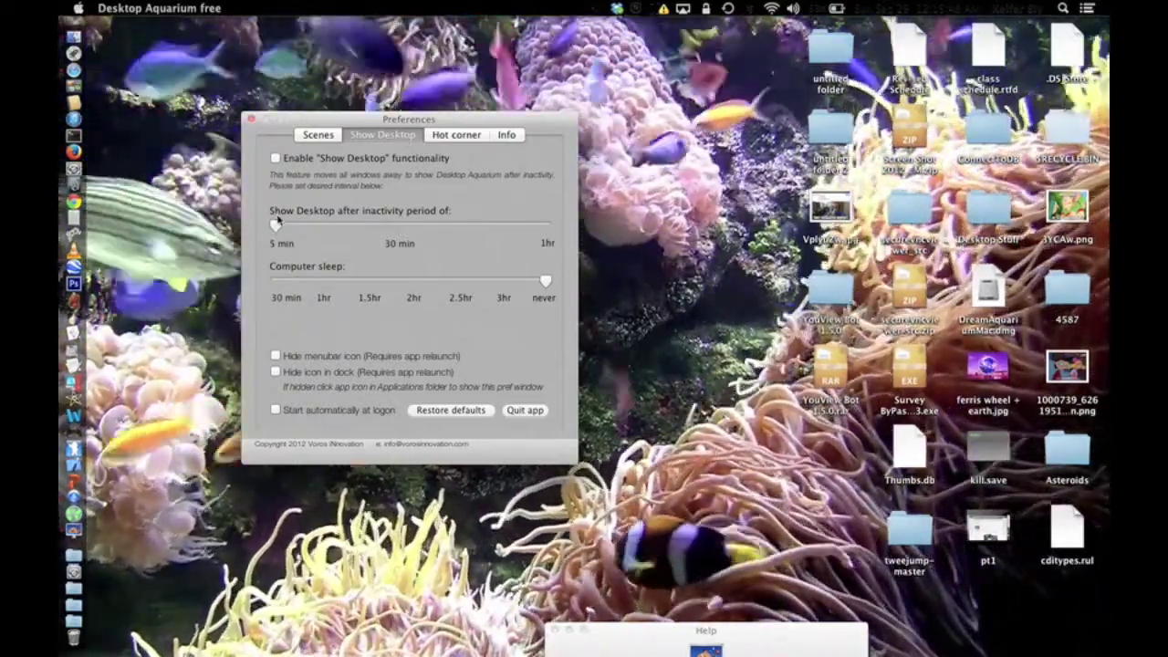
drag(546, 282, 276, 283)
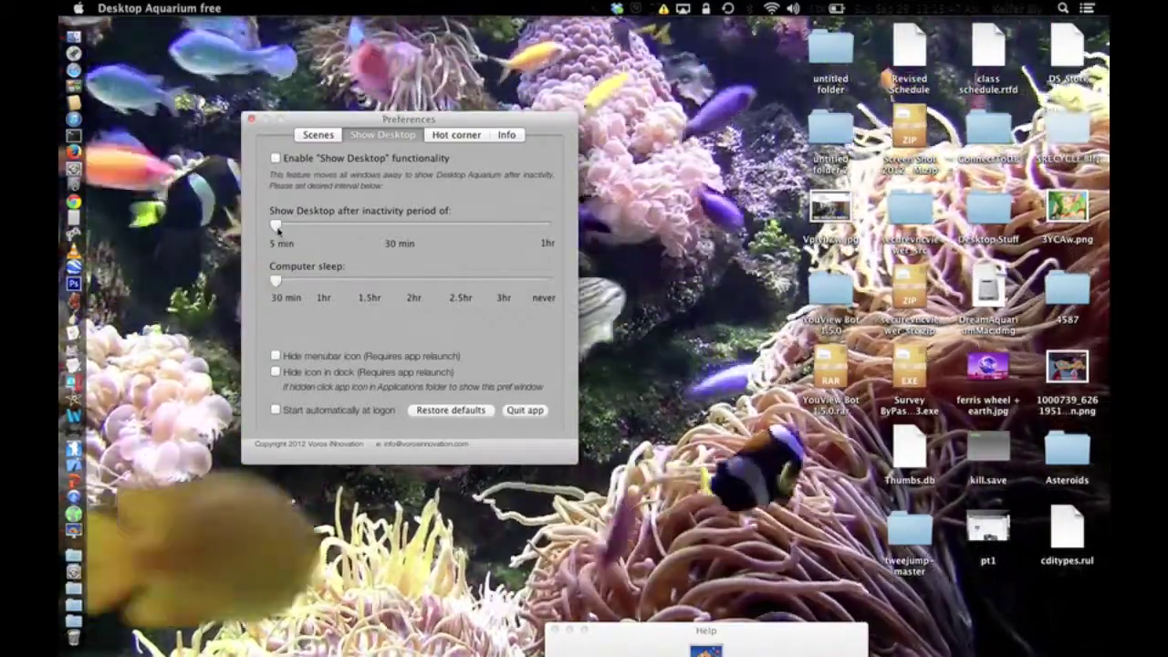
mouse_move(279, 229)
mouse_down()
mouse_move(350, 229)
mouse_move(293, 225)
mouse_up()
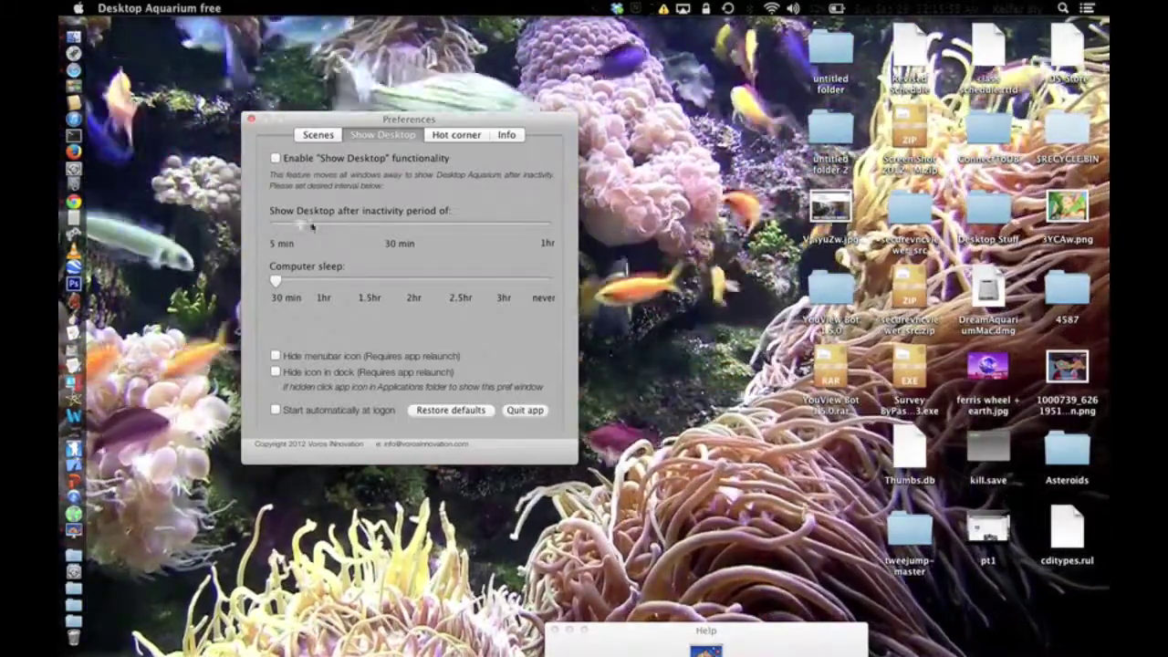
drag(422, 225, 276, 225)
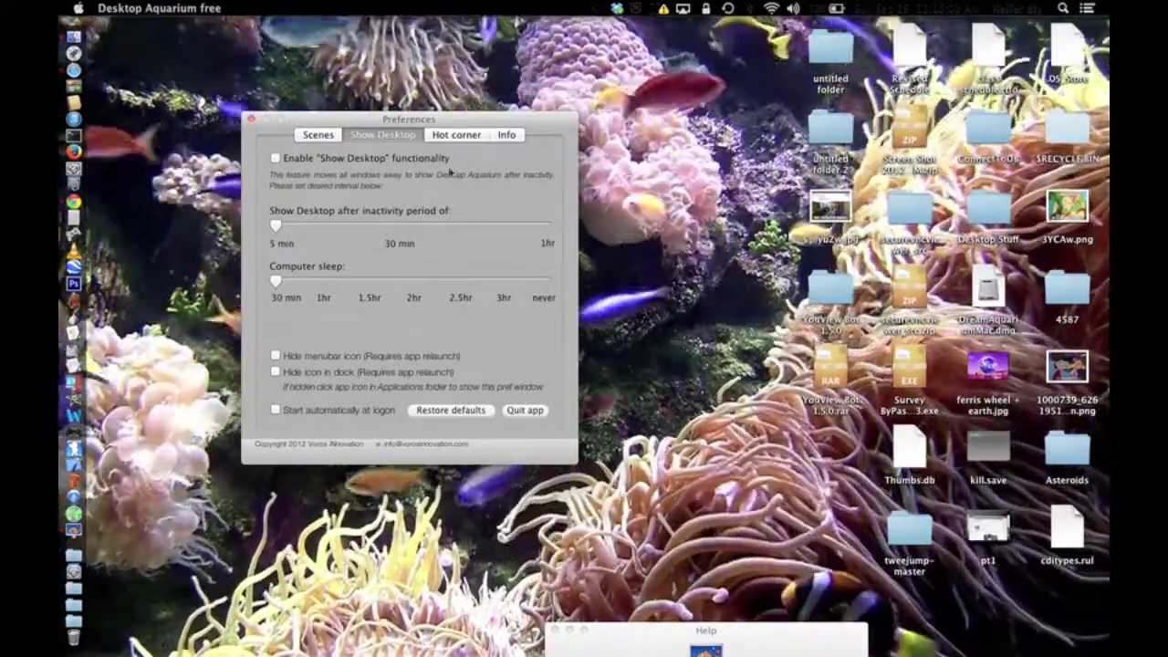
click(456, 135)
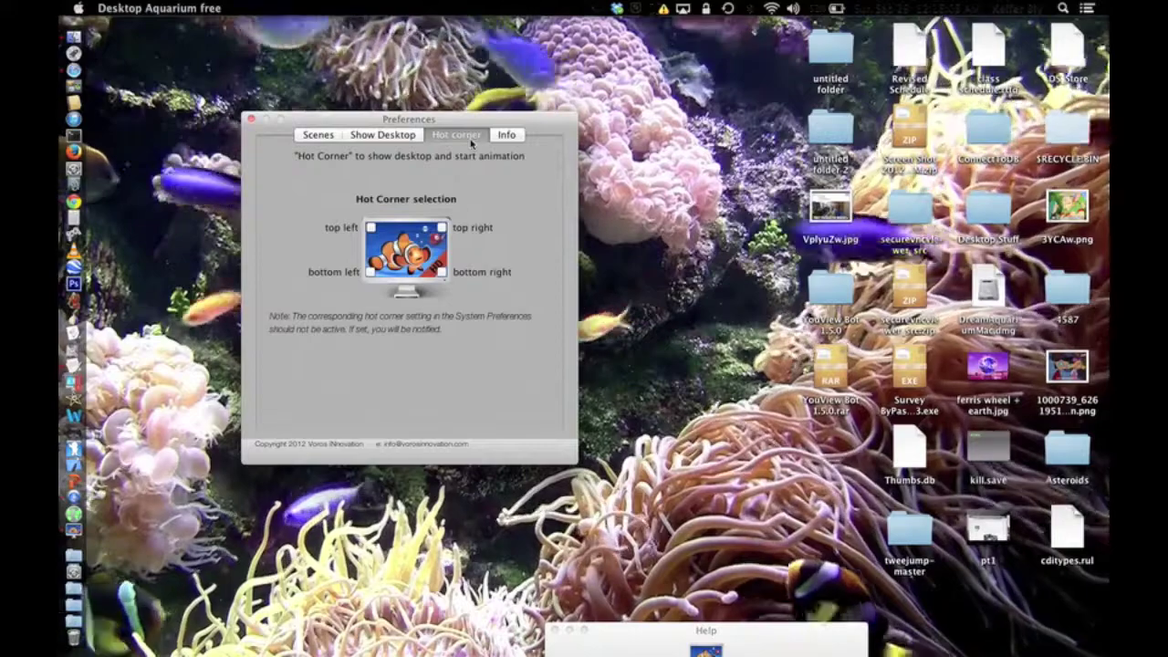